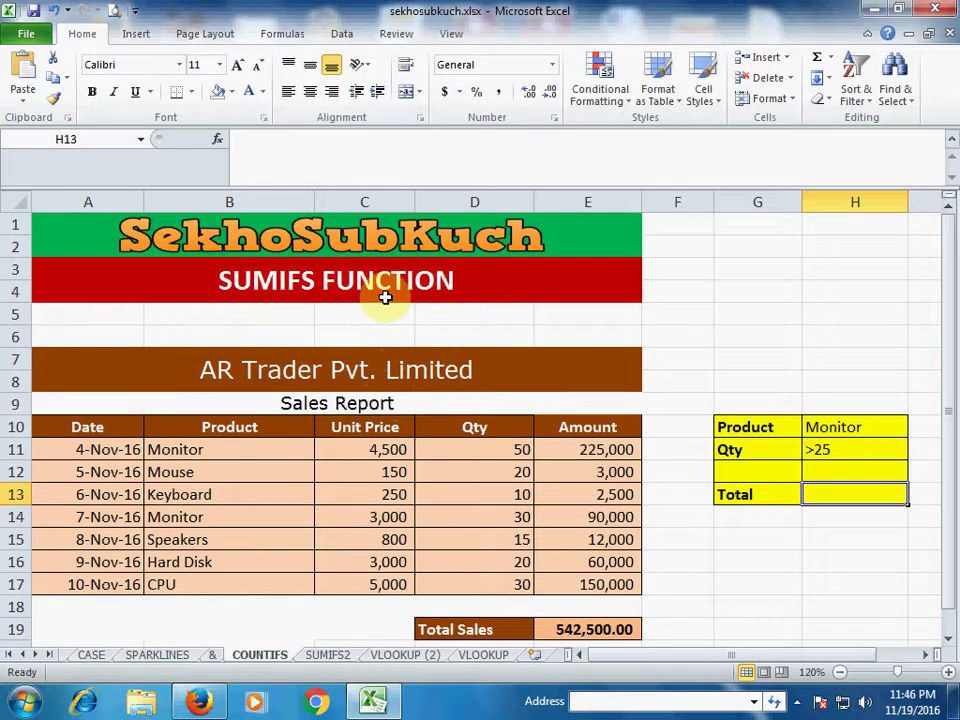
# Review the Sales Report title, the column headers and the product entries
pyautogui.click(197, 377)
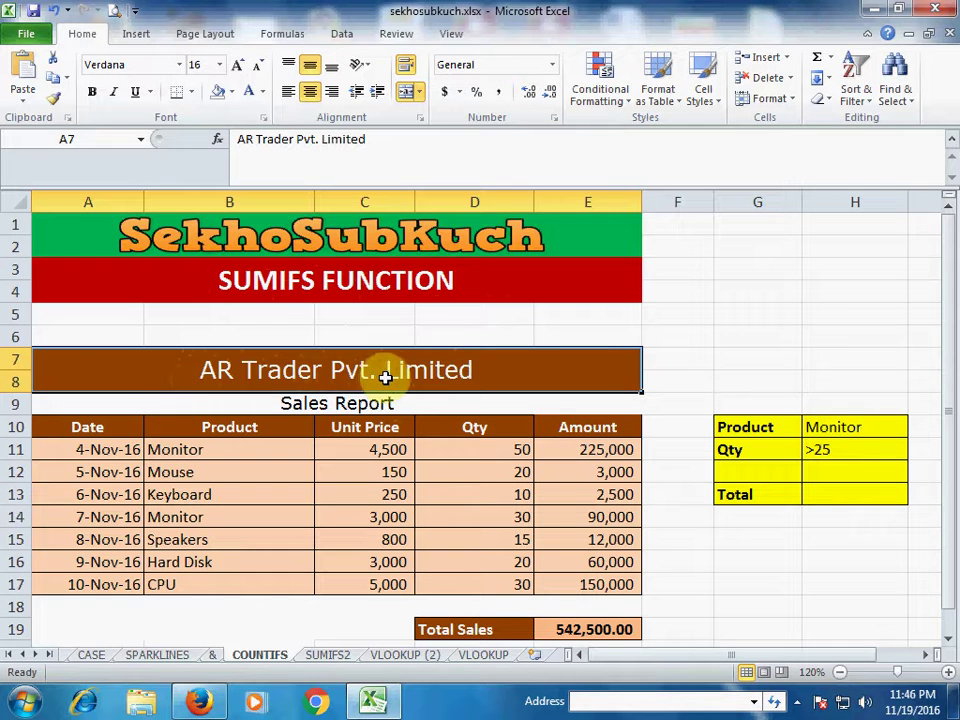
pyautogui.click(214, 429)
pyautogui.click(320, 403)
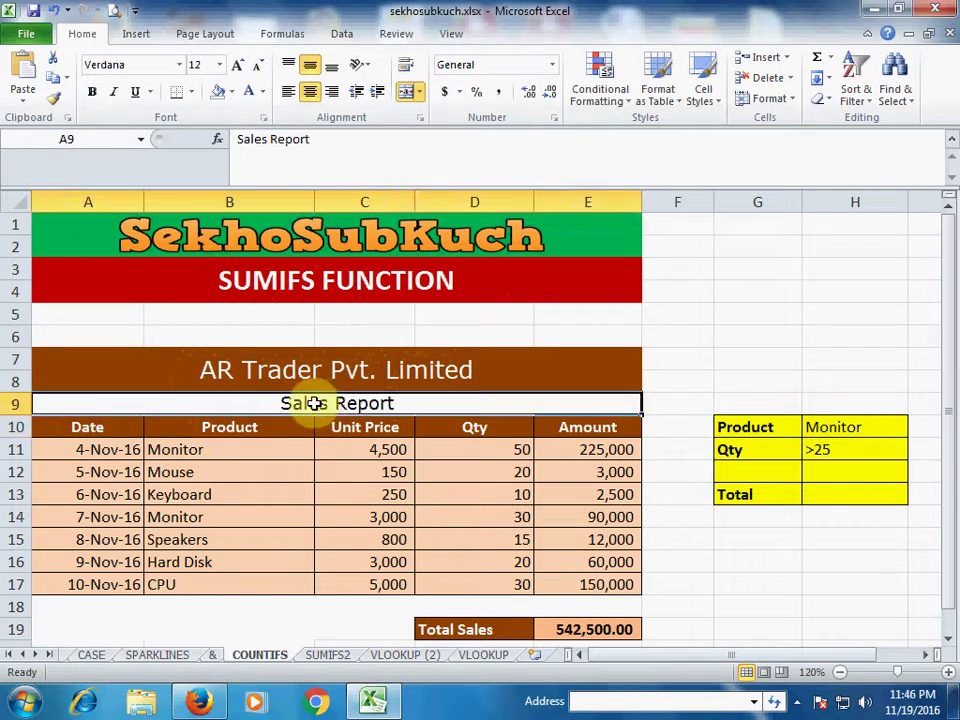
pyautogui.click(221, 428)
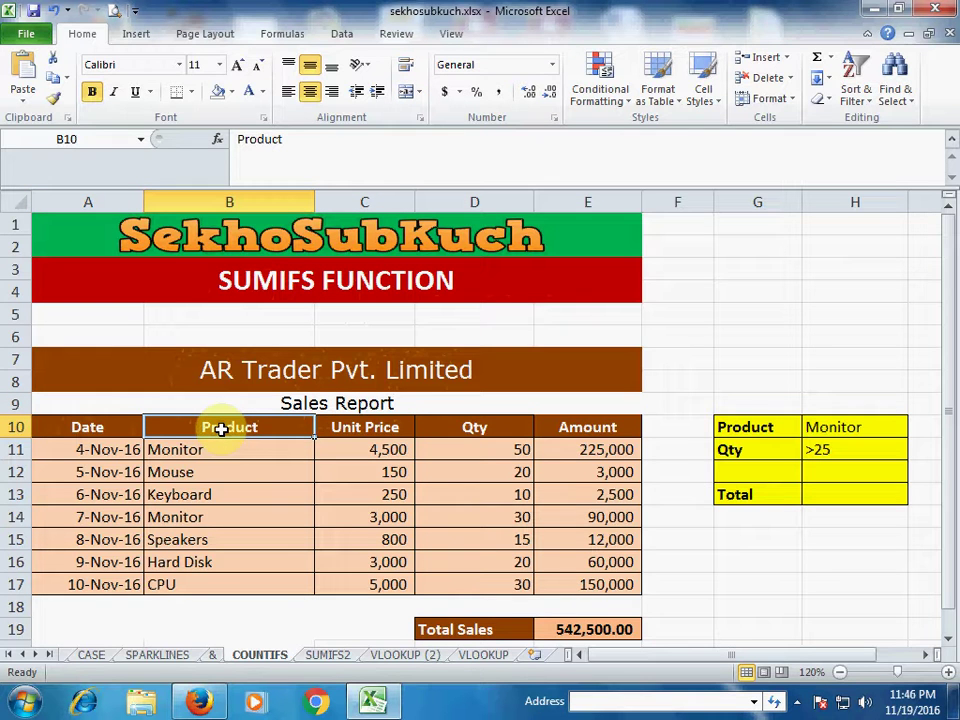
pyautogui.click(350, 427)
pyautogui.click(486, 427)
pyautogui.click(576, 426)
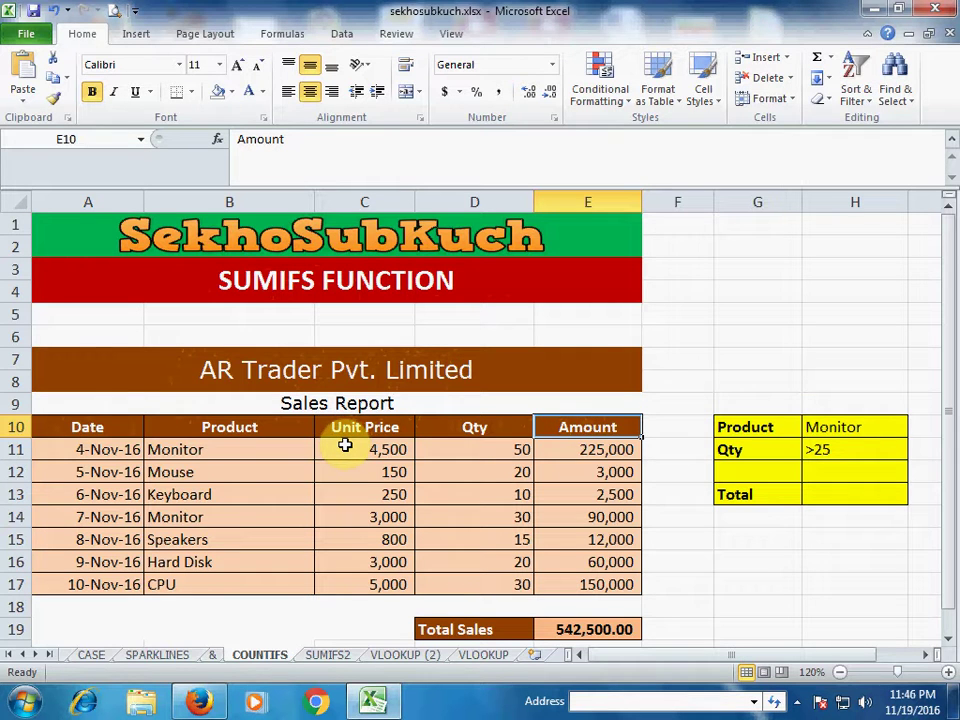
pyautogui.click(272, 475)
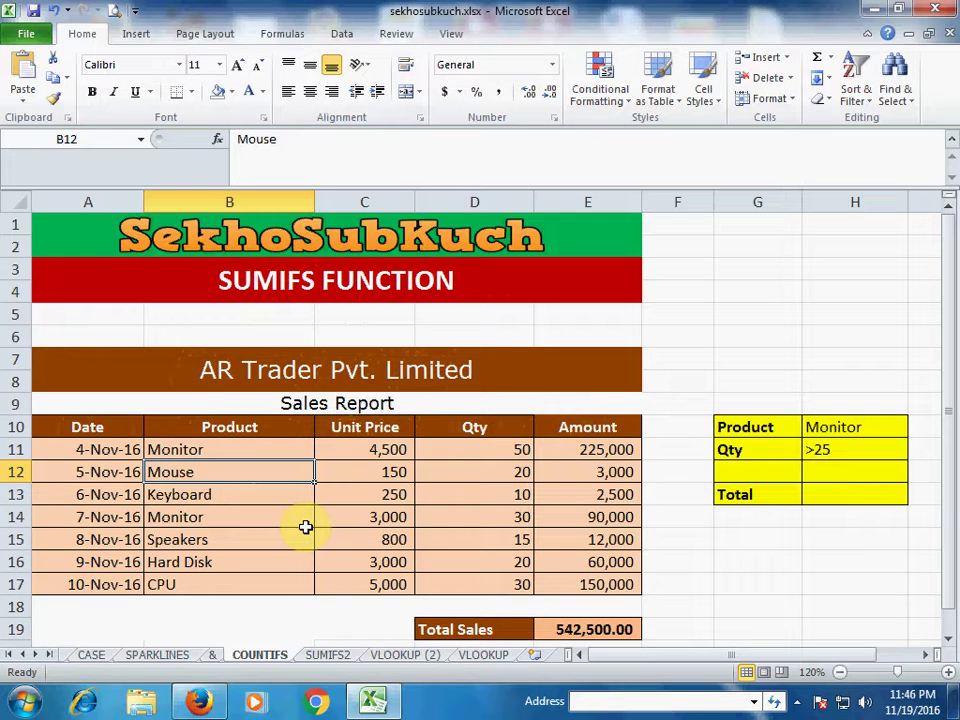
# Inspect the criteria area: the empty Total cell H13, Monitor in H10, and the Product and Qty labels
pyautogui.click(846, 494)
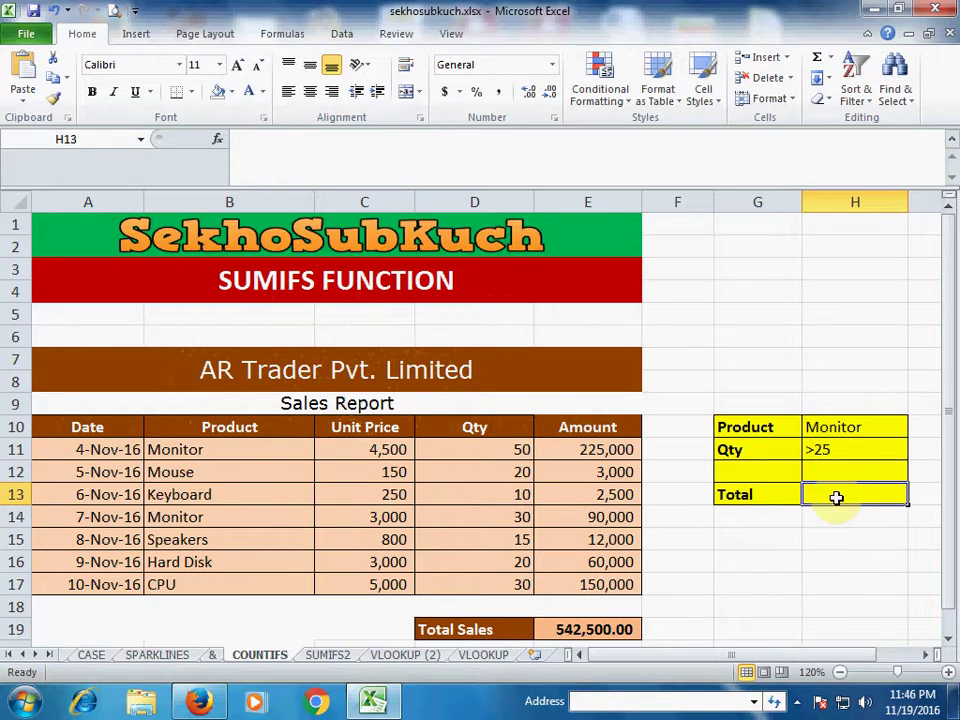
pyautogui.click(828, 428)
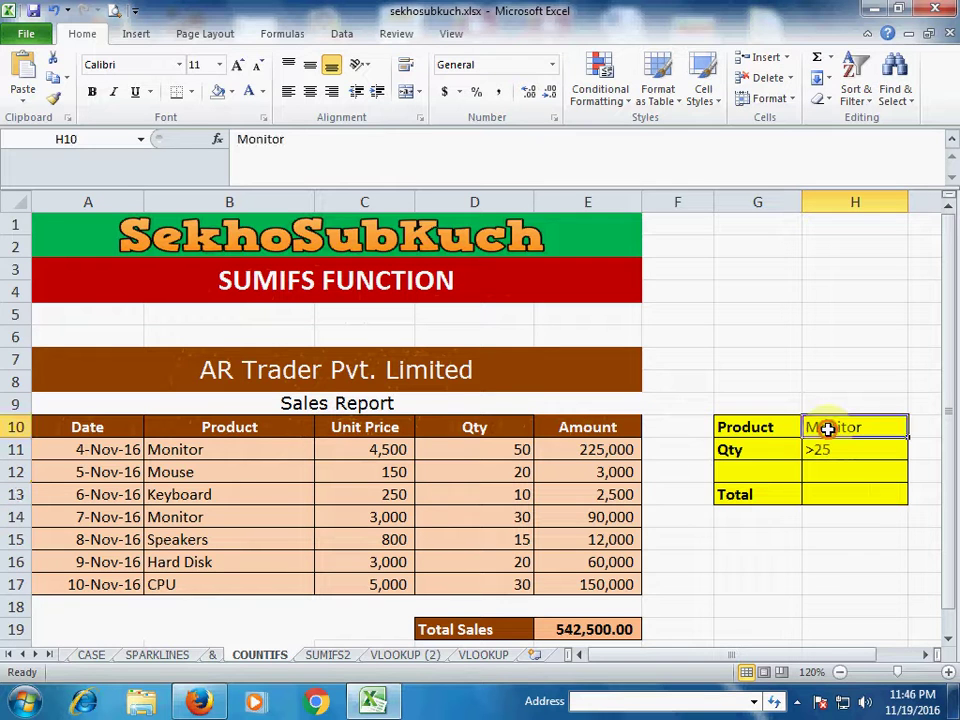
pyautogui.click(745, 428)
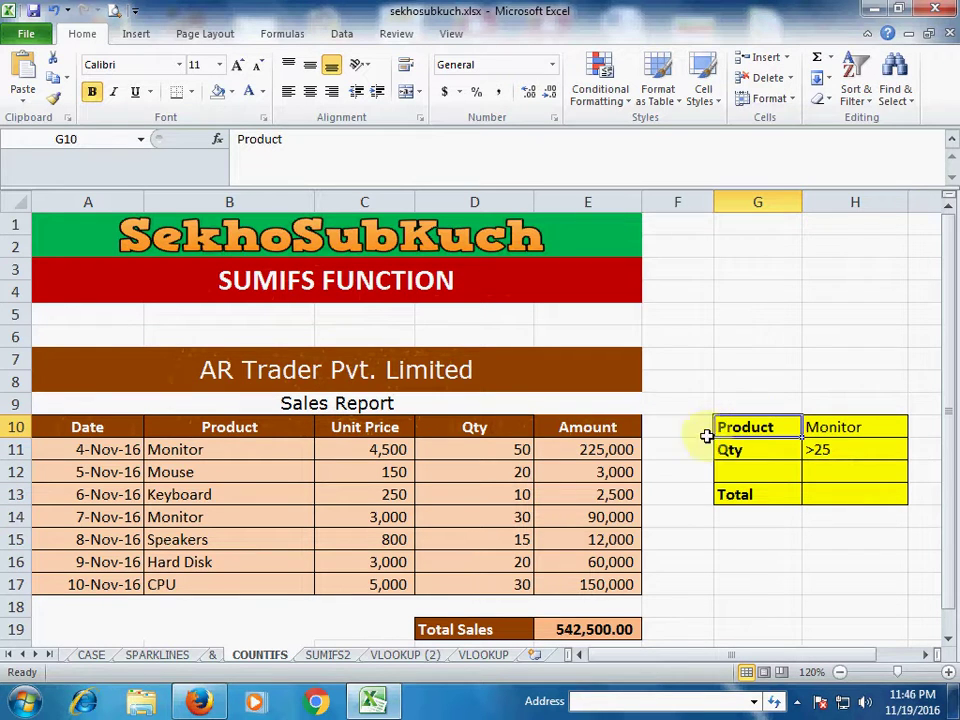
pyautogui.click(733, 449)
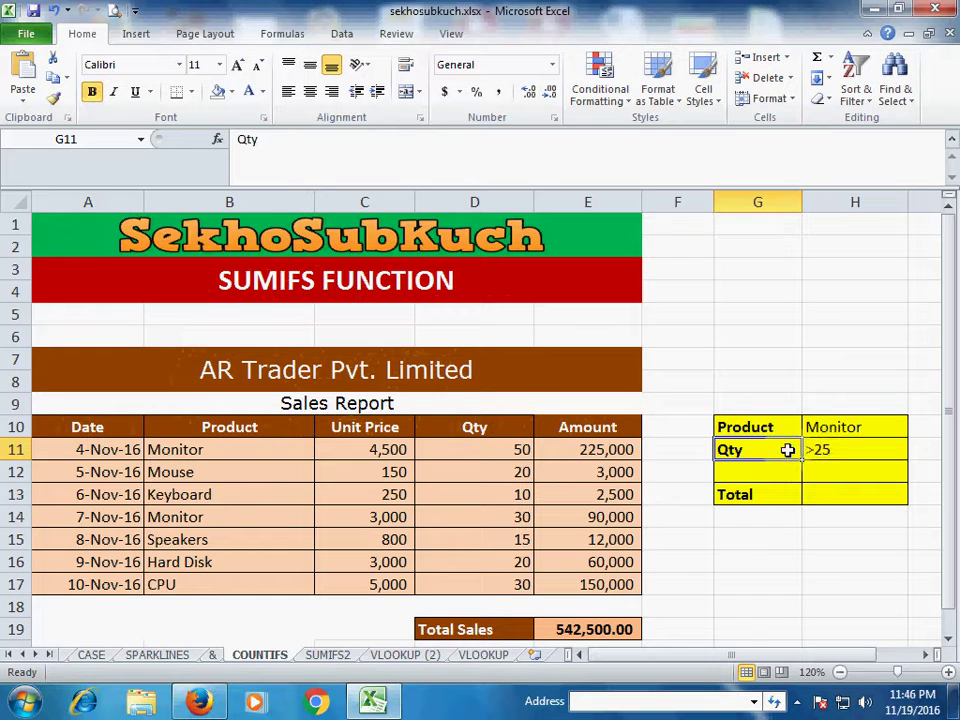
# In H13, start =SUMIFS with sum range E11:E17 and first criteria range B11:B17
pyautogui.click(834, 494)
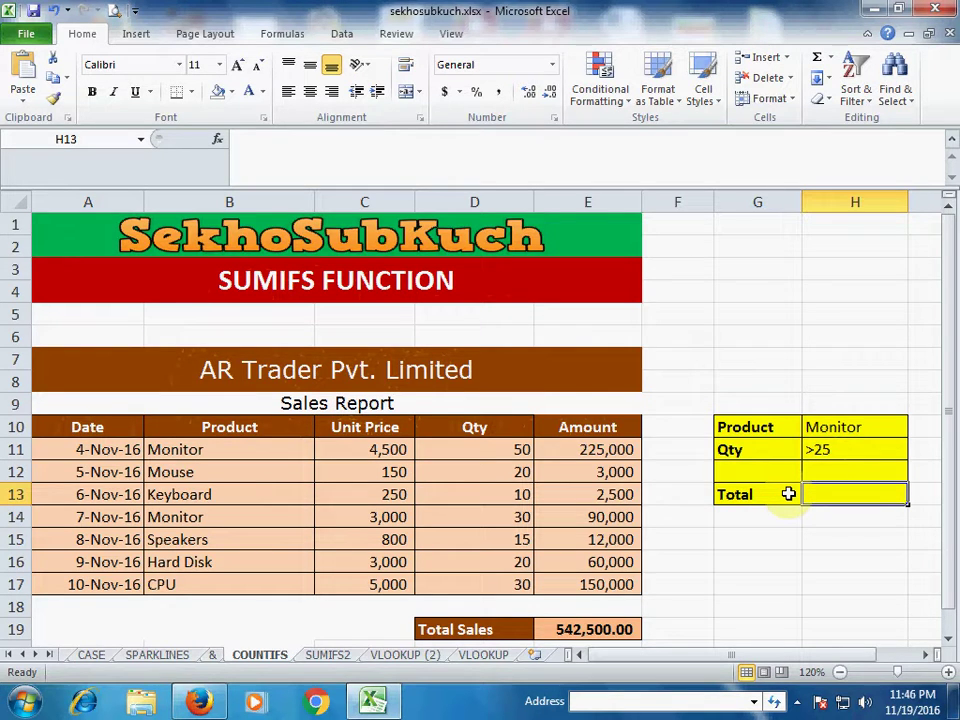
pyautogui.write('=sumifs')
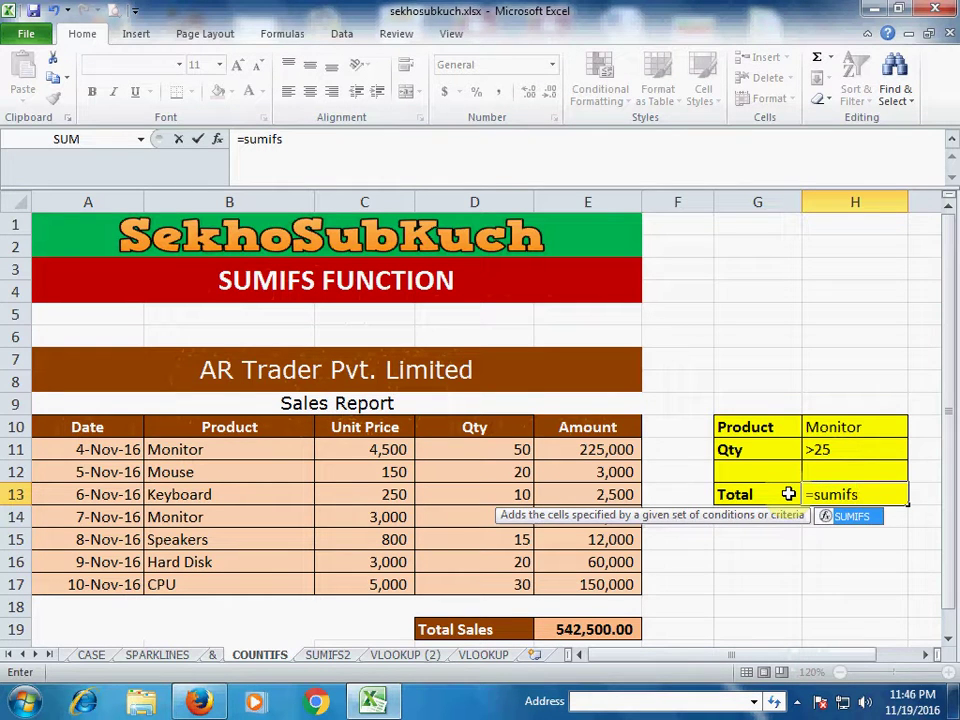
pyautogui.press('Tab')
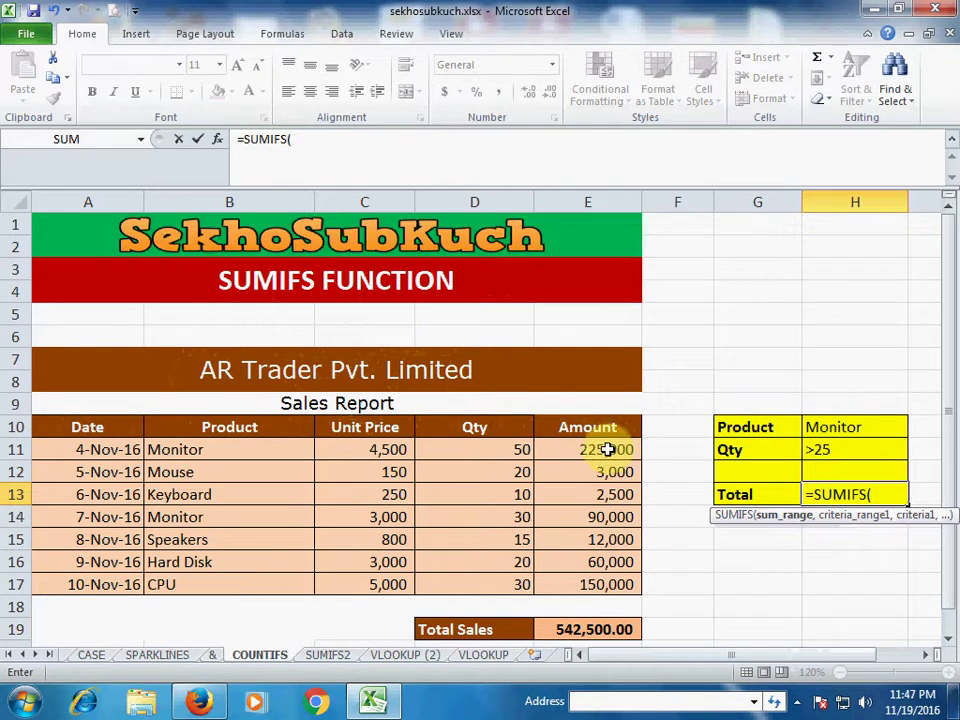
pyautogui.moveTo(607, 450); pyautogui.dragTo(585, 583)
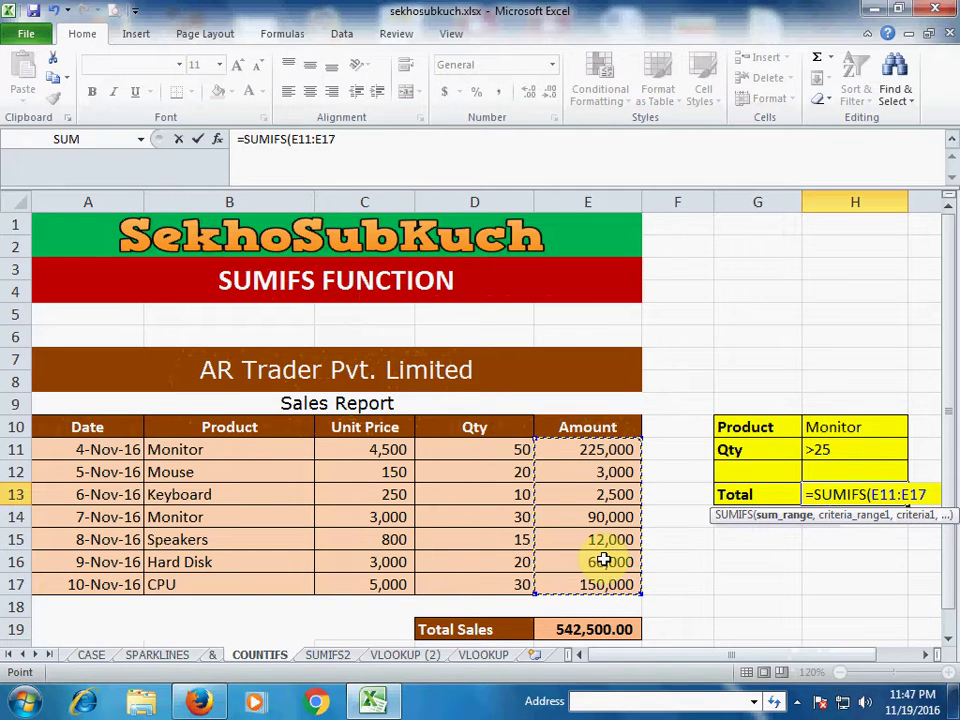
pyautogui.write(',')
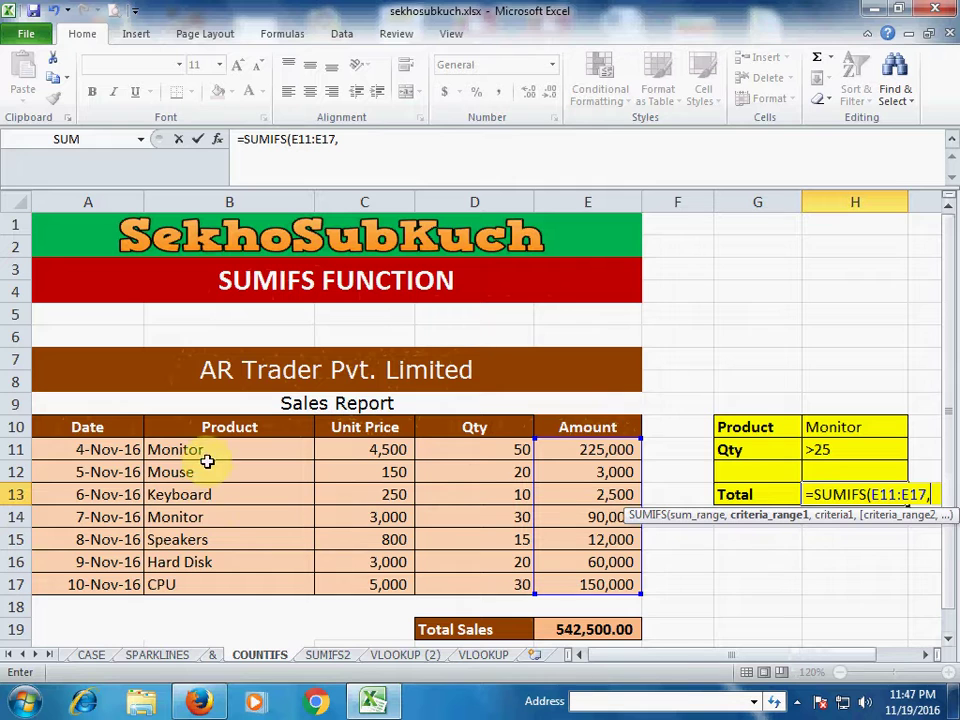
pyautogui.moveTo(205, 451); pyautogui.dragTo(213, 580)
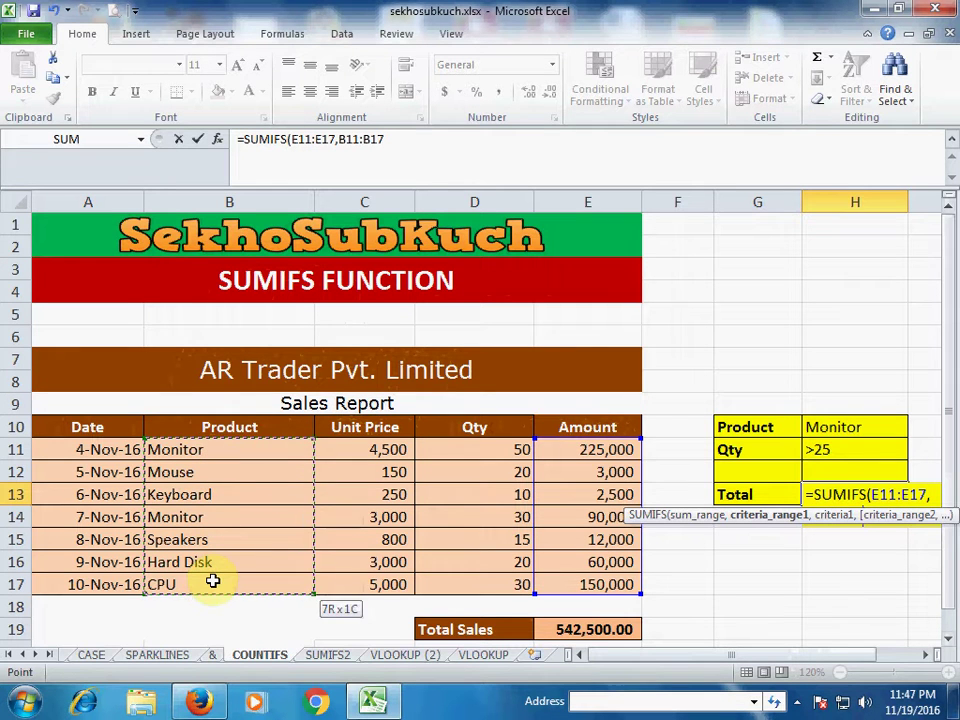
pyautogui.write(',')
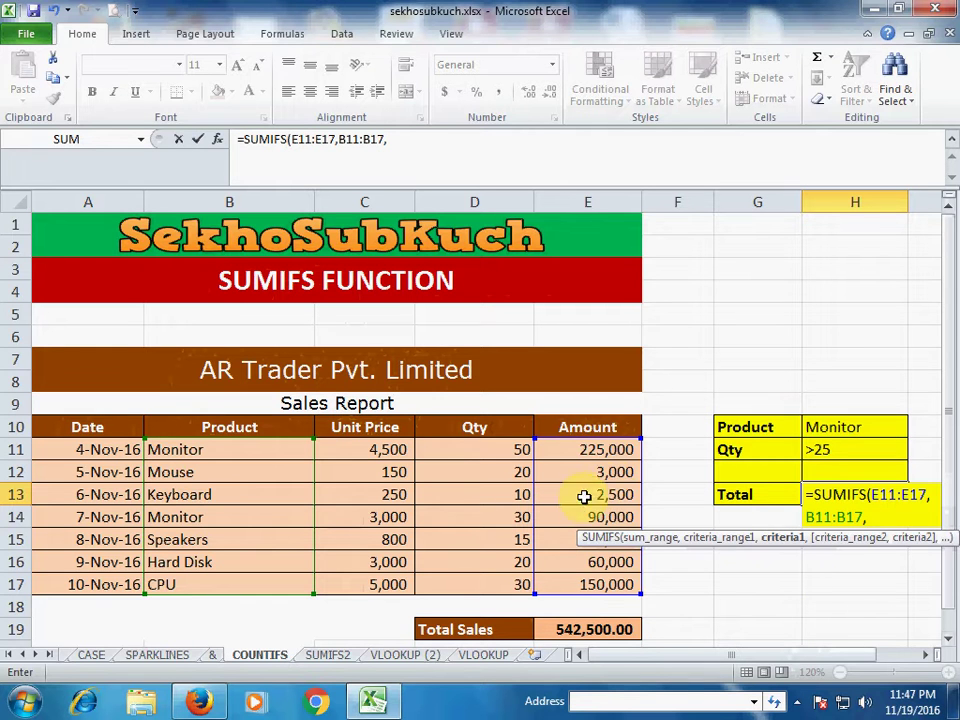
# Add criterion H10, criteria range D11:D17 with condition H11, then close and commit the formula
pyautogui.click(847, 427)
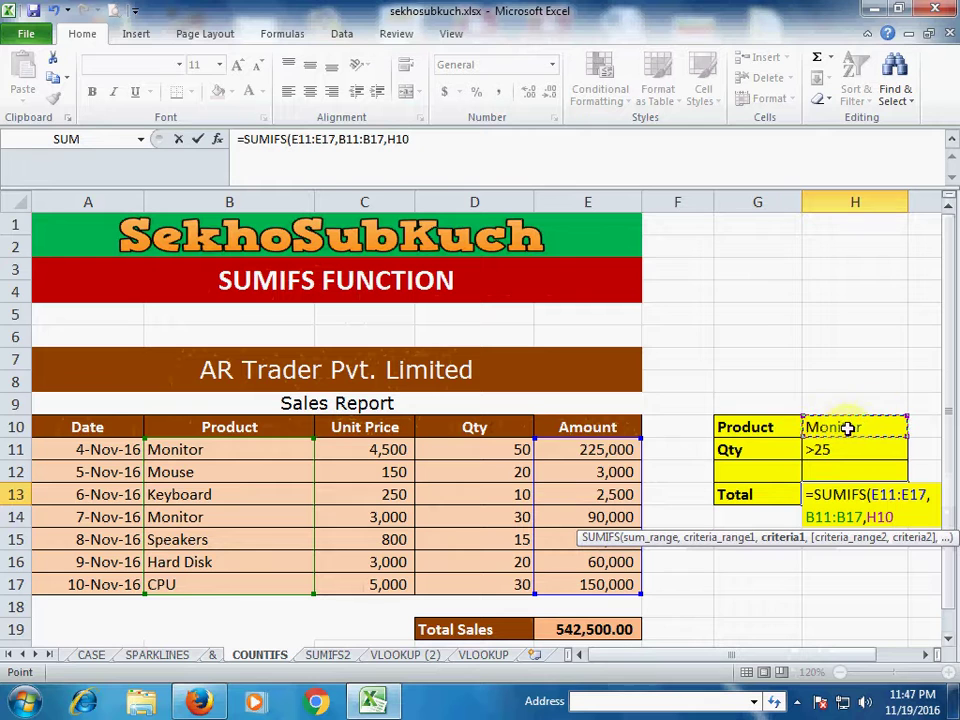
pyautogui.write(',')
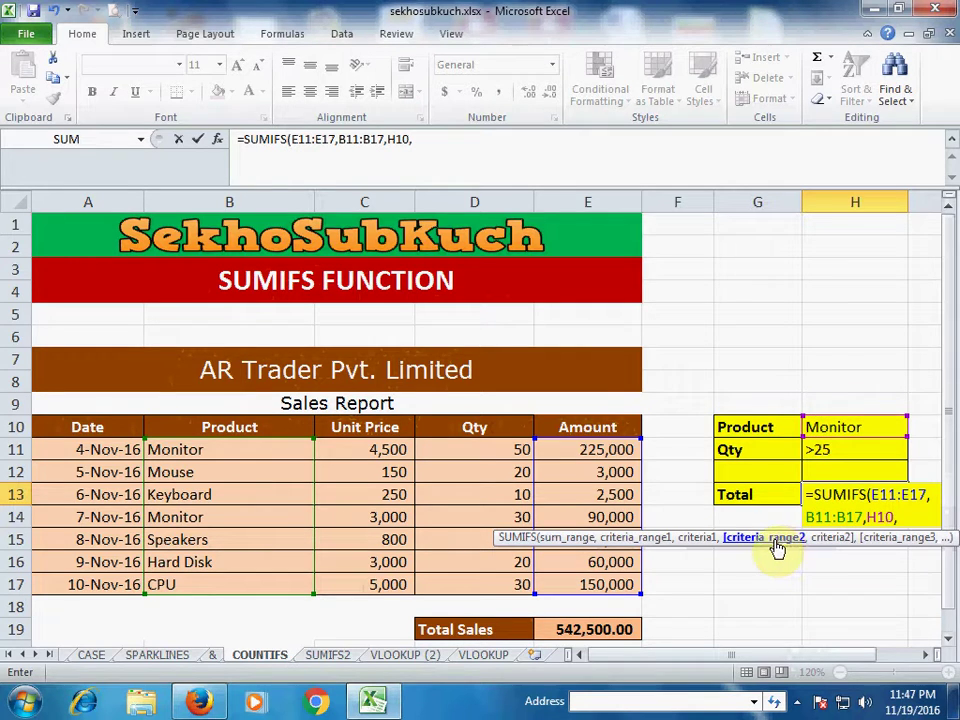
pyautogui.moveTo(479, 449); pyautogui.dragTo(473, 579)
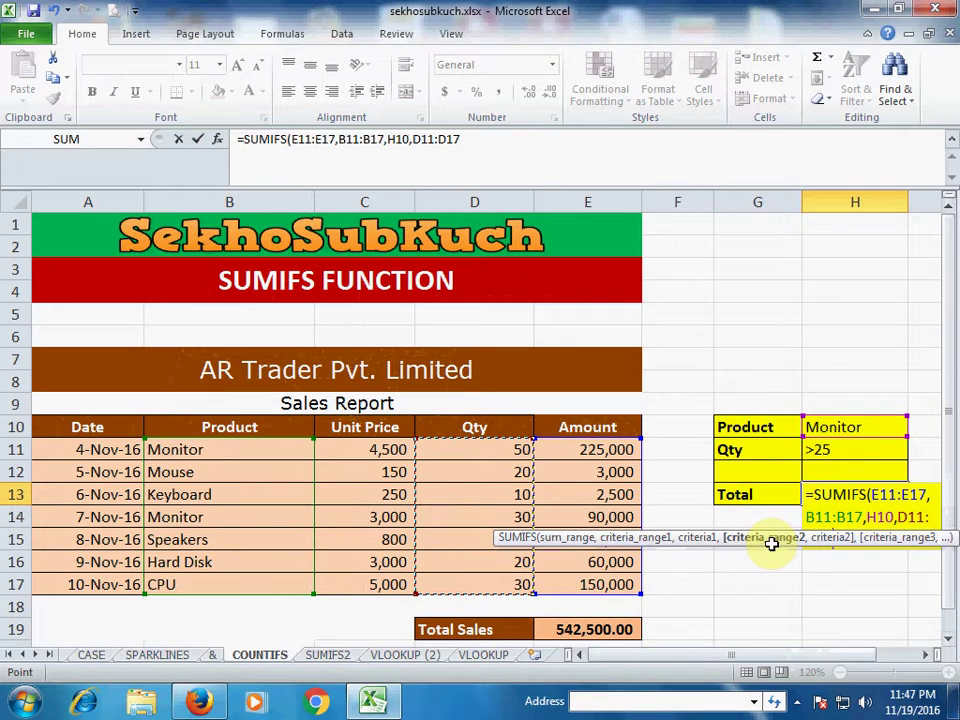
pyautogui.write(',')
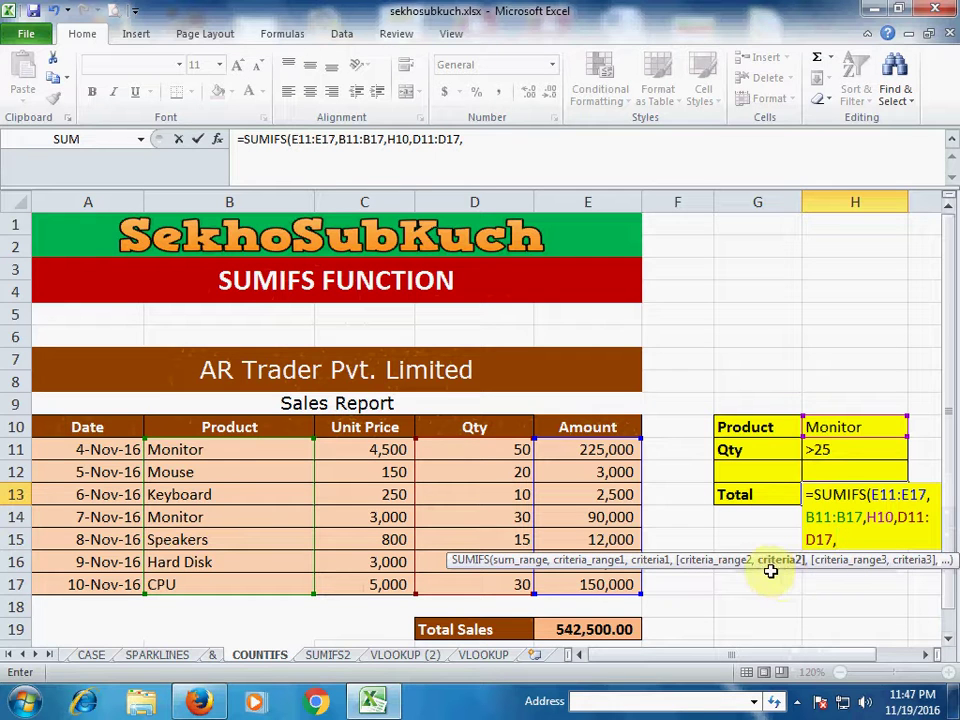
pyautogui.click(826, 453)
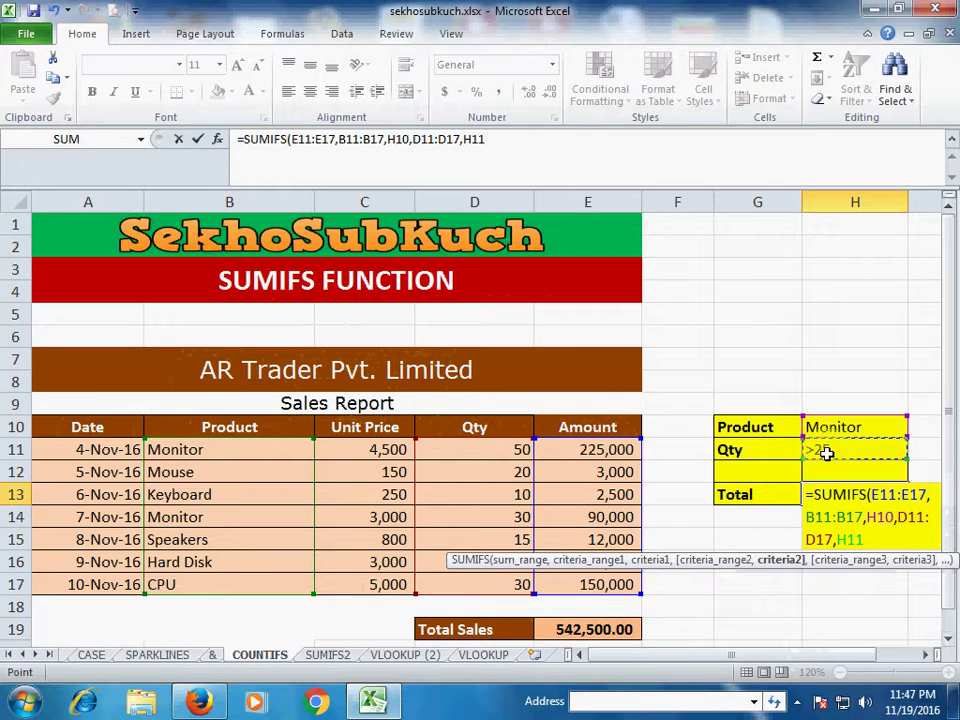
pyautogui.write(')')
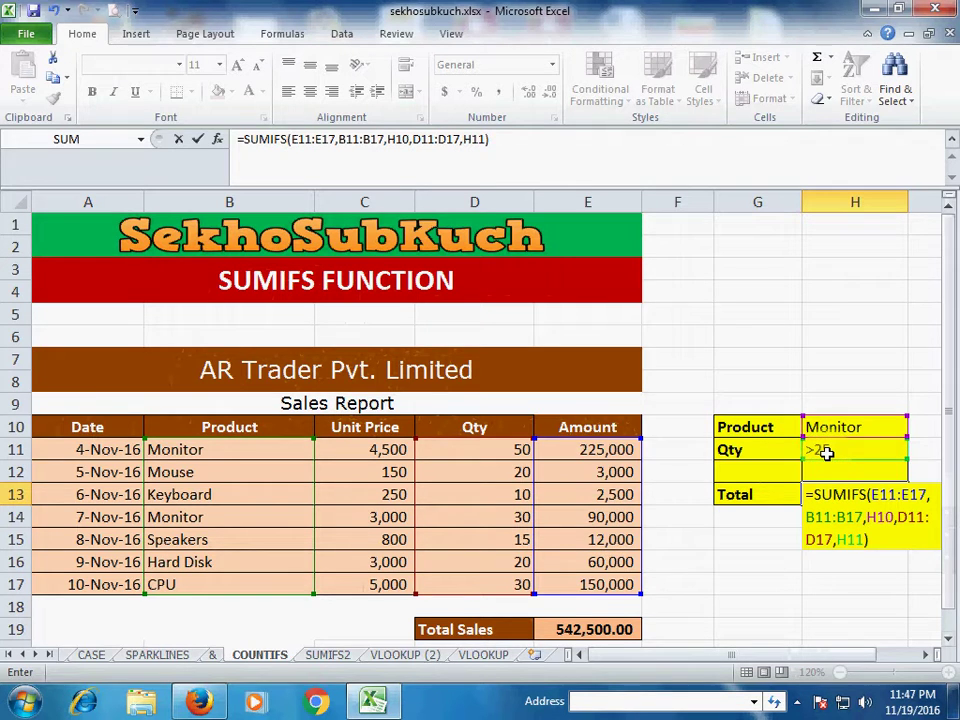
pyautogui.press('Return')
pyautogui.click(866, 500)
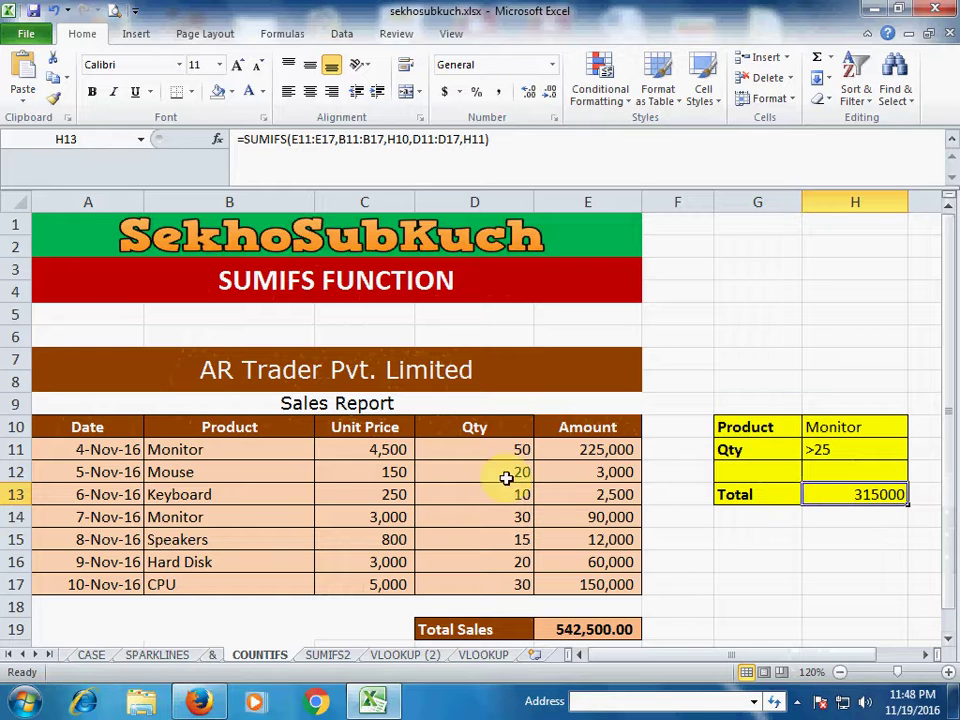
pyautogui.click(287, 450)
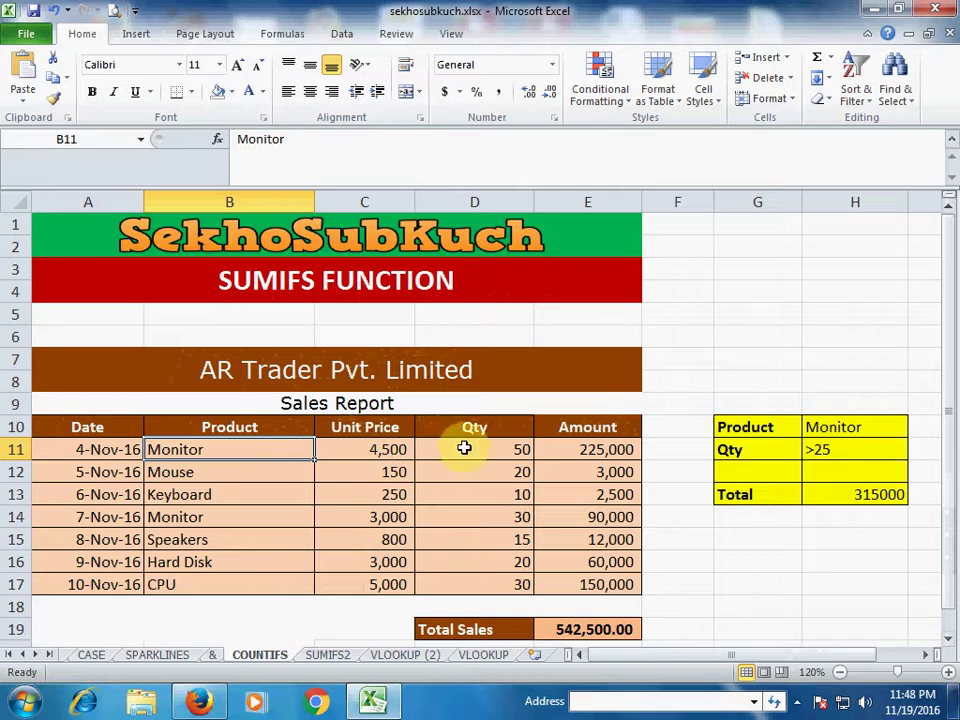
pyautogui.click(498, 450)
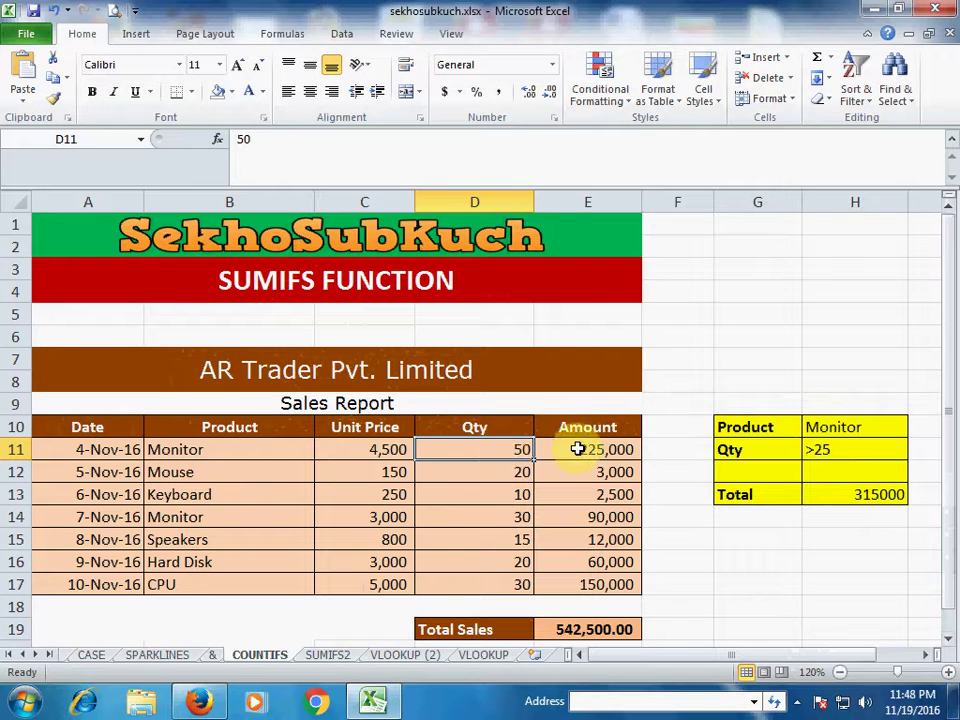
pyautogui.click(578, 449)
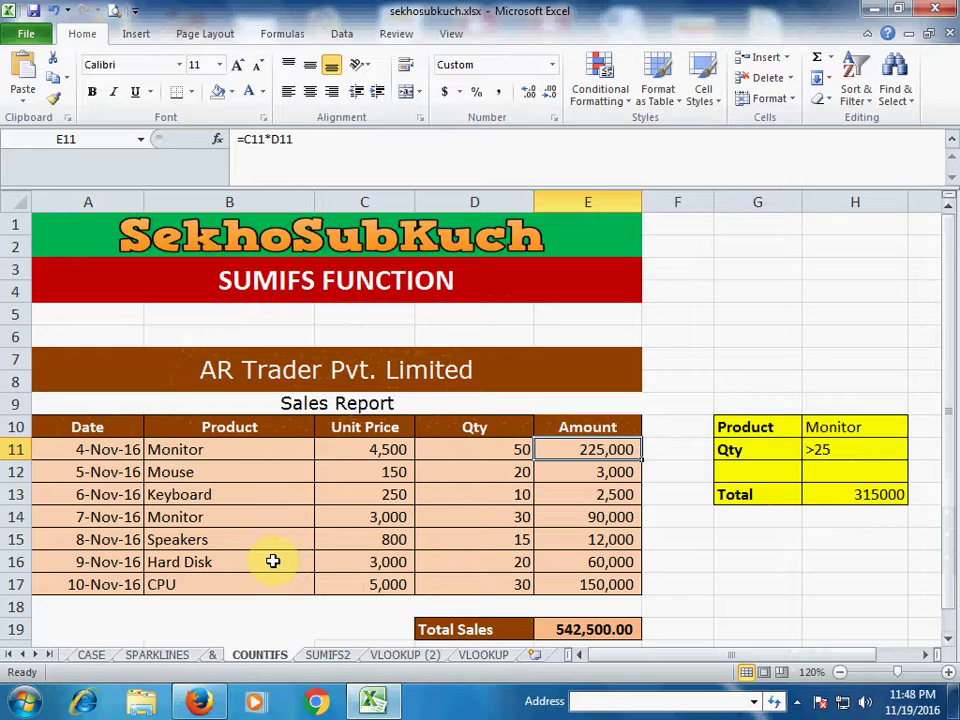
pyautogui.click(243, 532)
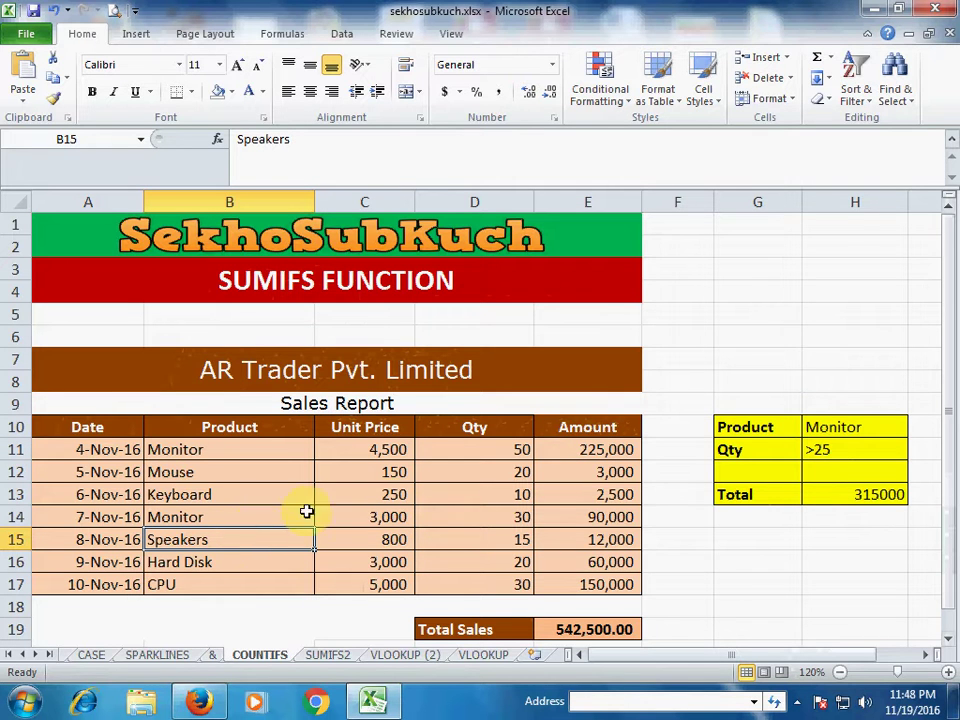
pyautogui.click(281, 516)
pyautogui.click(513, 521)
pyautogui.click(590, 522)
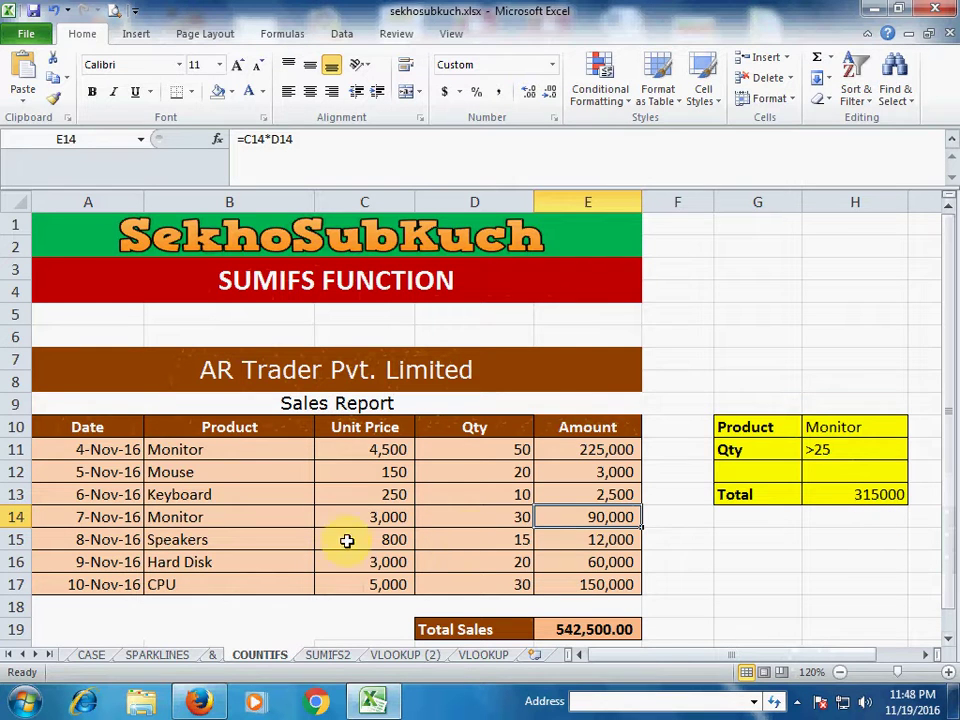
# Change the second Monitor sale's Qty in D14 to 20 and check H13's recalculated total
pyautogui.click(510, 520)
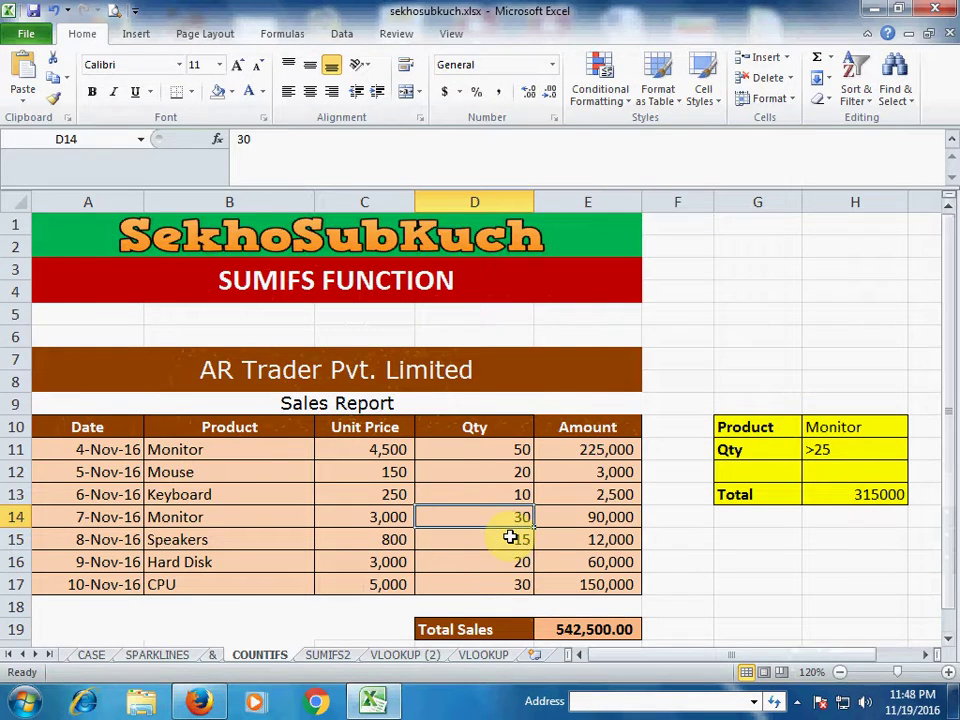
pyautogui.write('20')
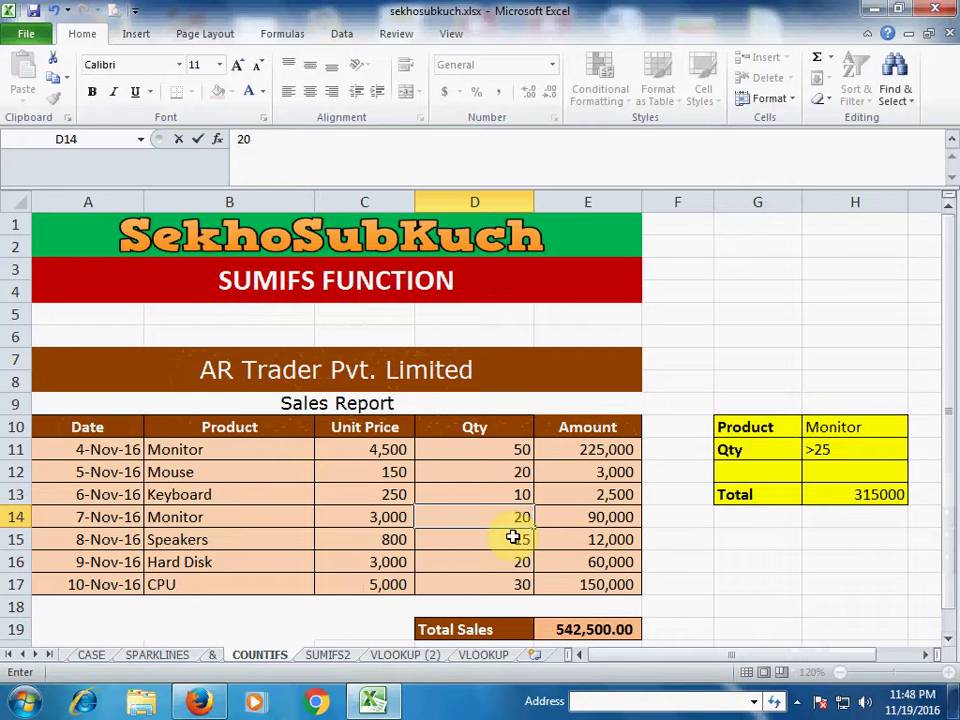
pyautogui.press('Return')
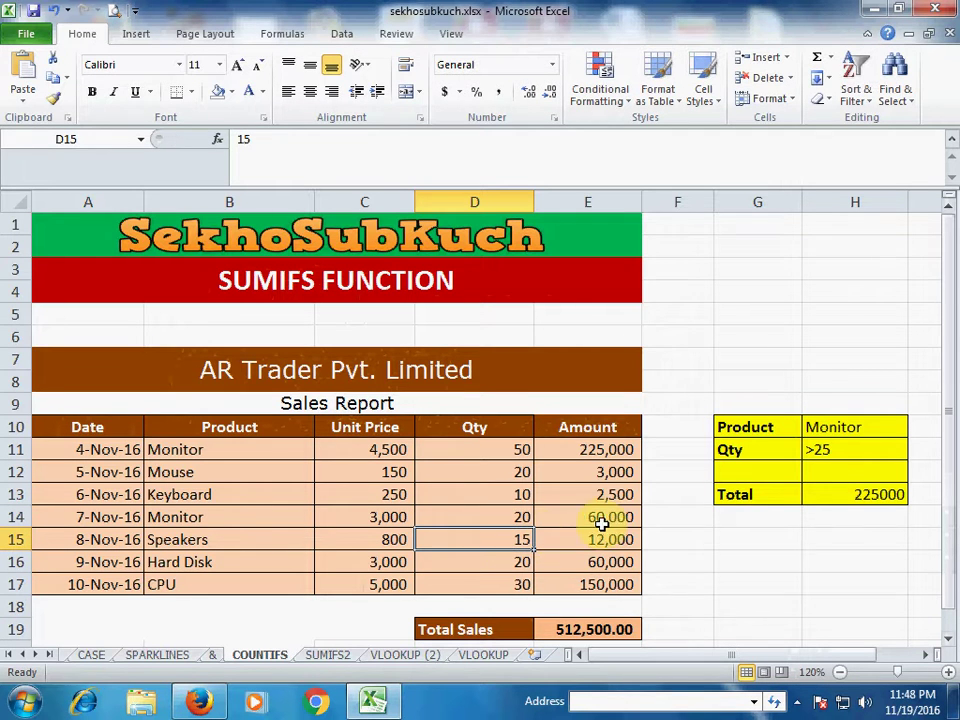
pyautogui.click(846, 508)
pyautogui.click(846, 495)
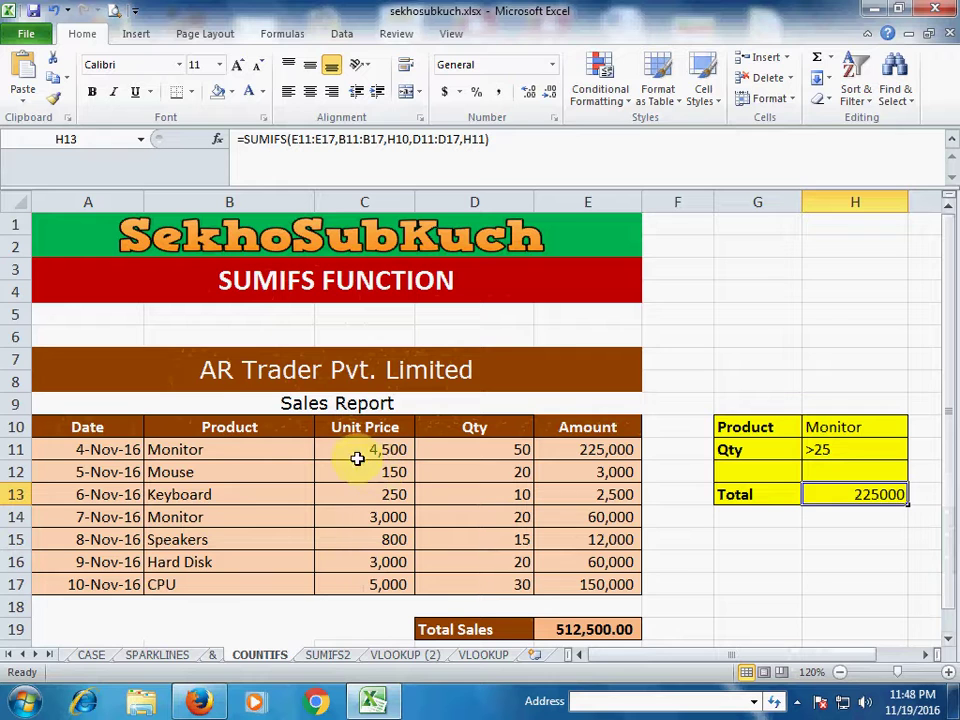
# Compare the first Monitor sale (Qty 50, Amount 225,000) with the H13 total
pyautogui.click(245, 455)
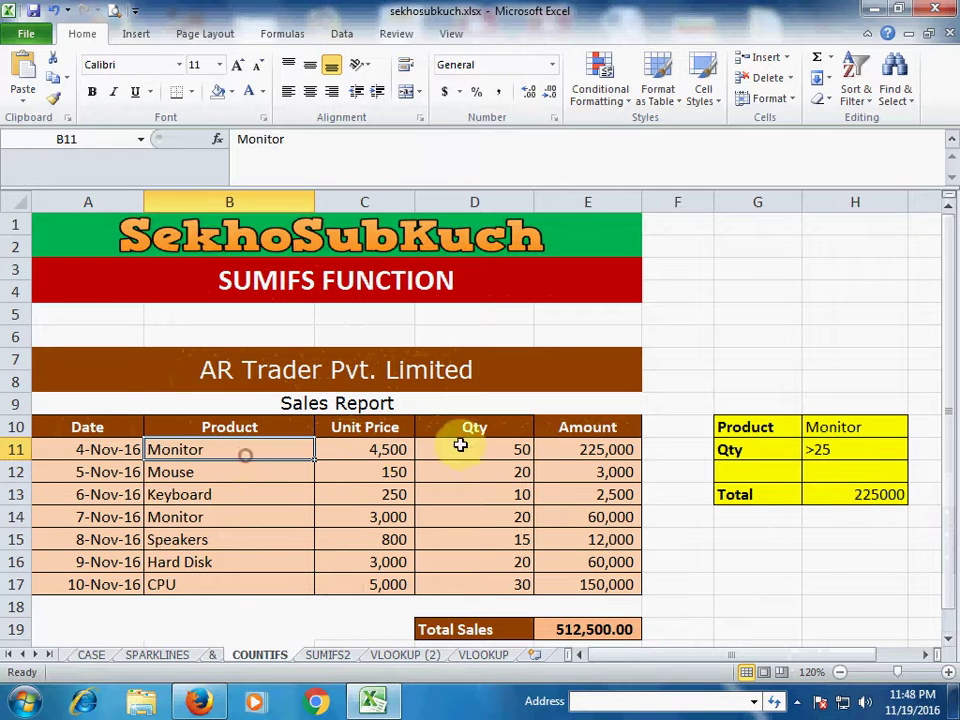
pyautogui.click(497, 454)
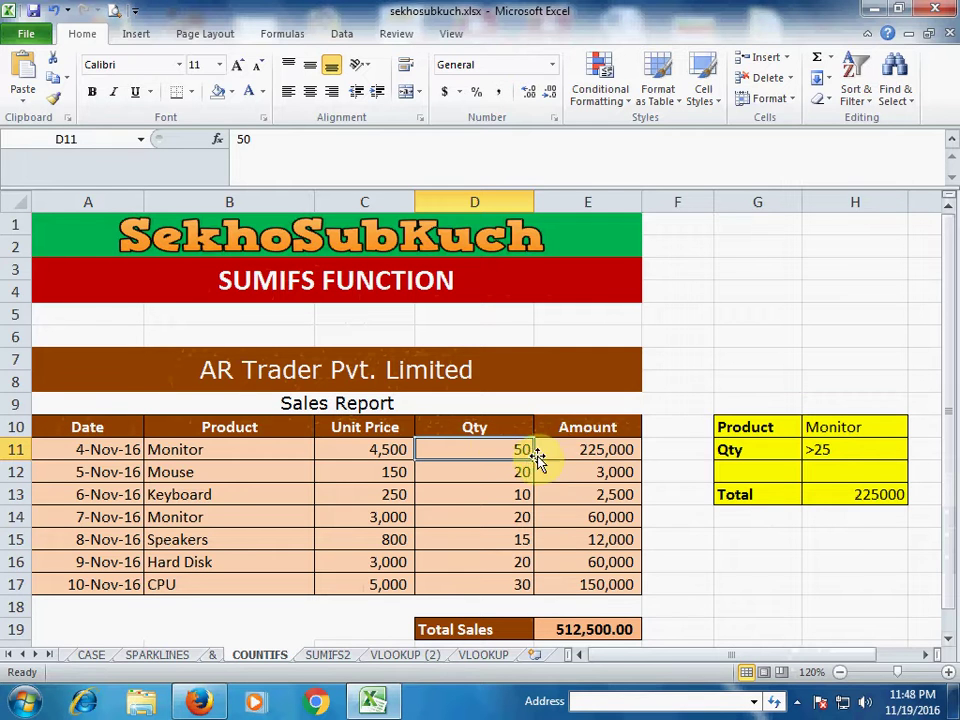
pyautogui.click(594, 450)
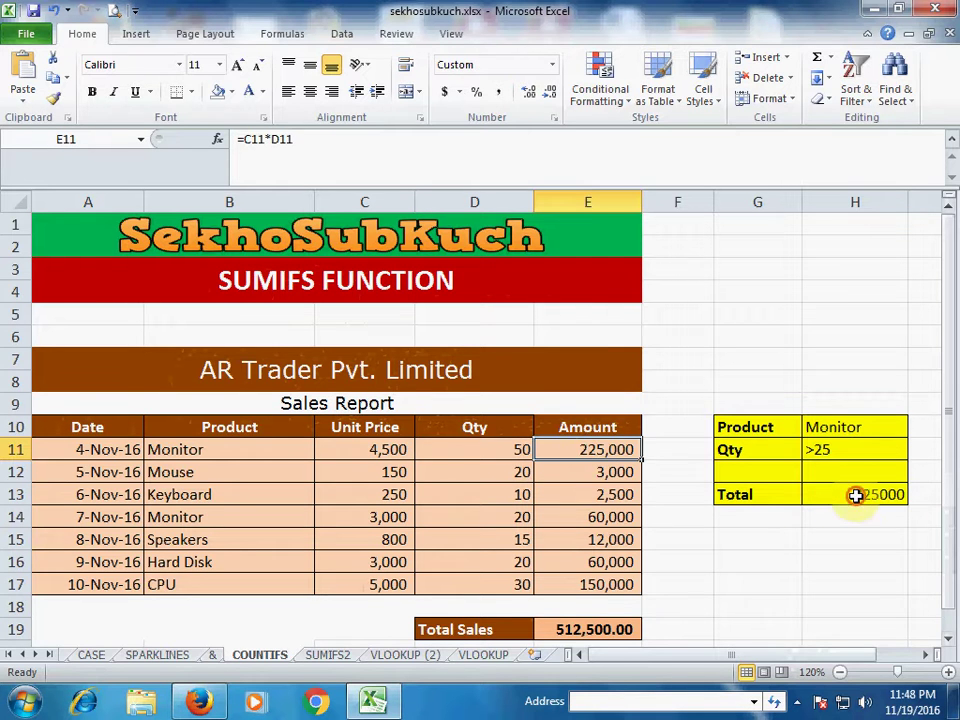
pyautogui.click(856, 495)
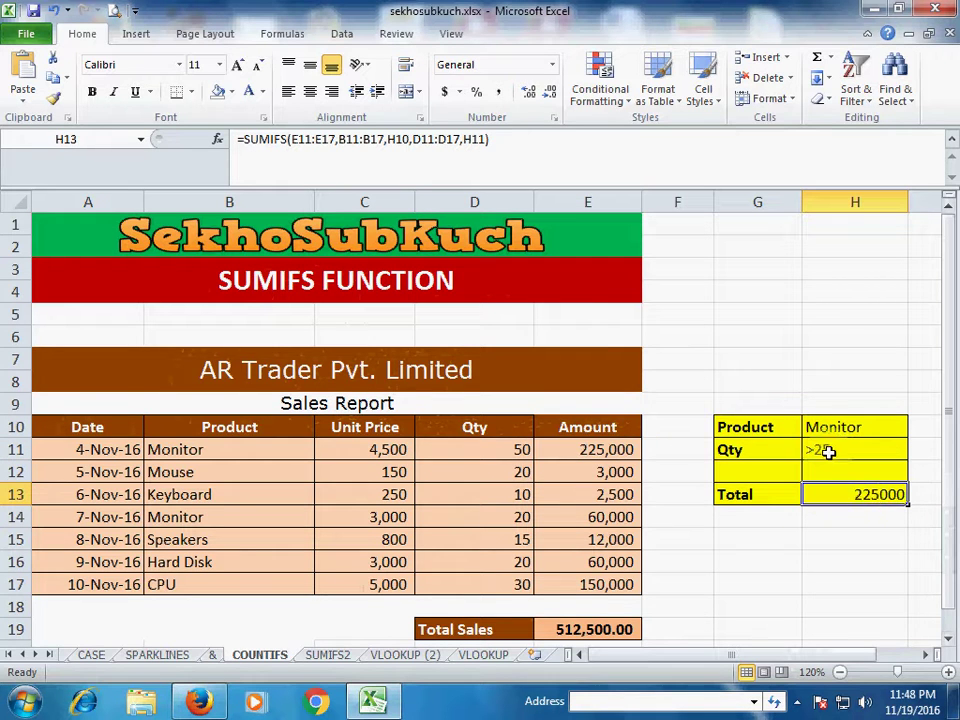
pyautogui.click(855, 427)
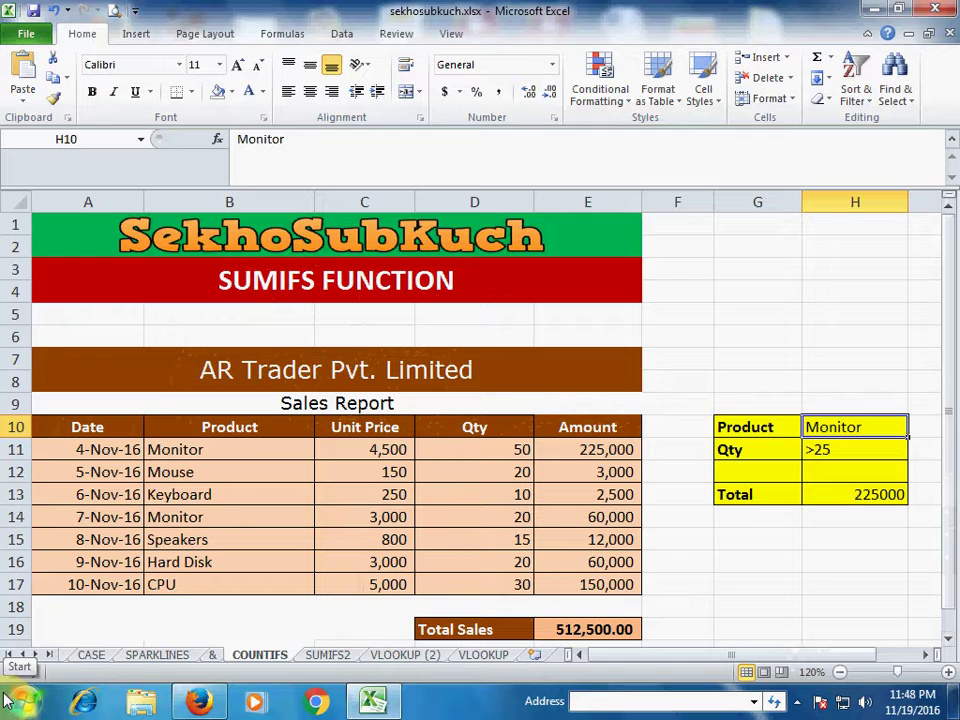
# Set the product criterion in H10 to Keyboard, keeping the >25 Qty condition
pyautogui.write('Keyboard')
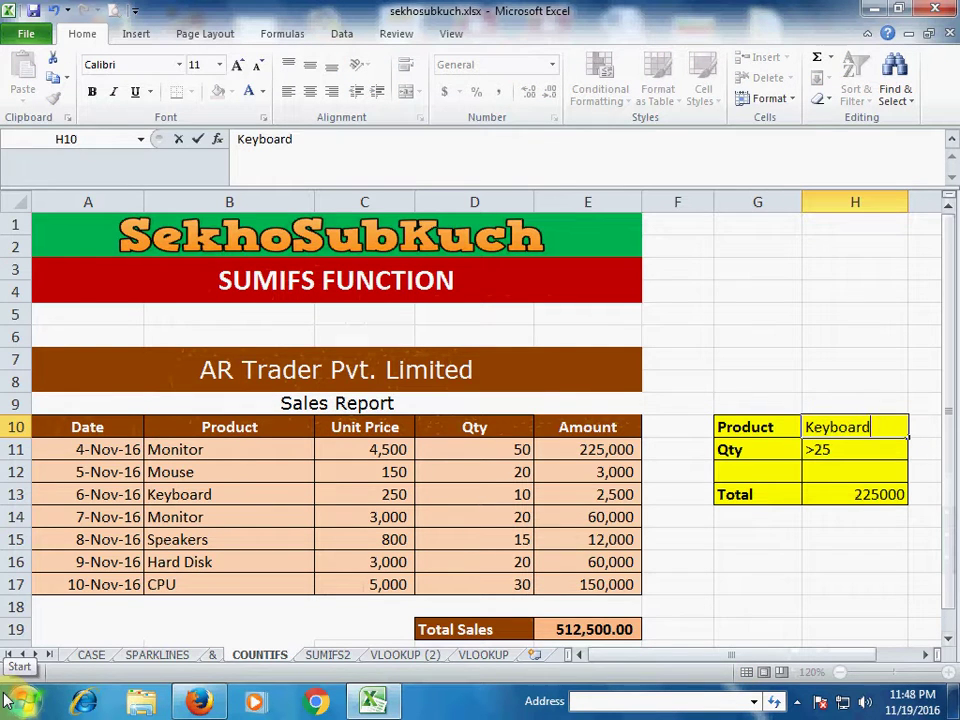
pyautogui.press('Return')
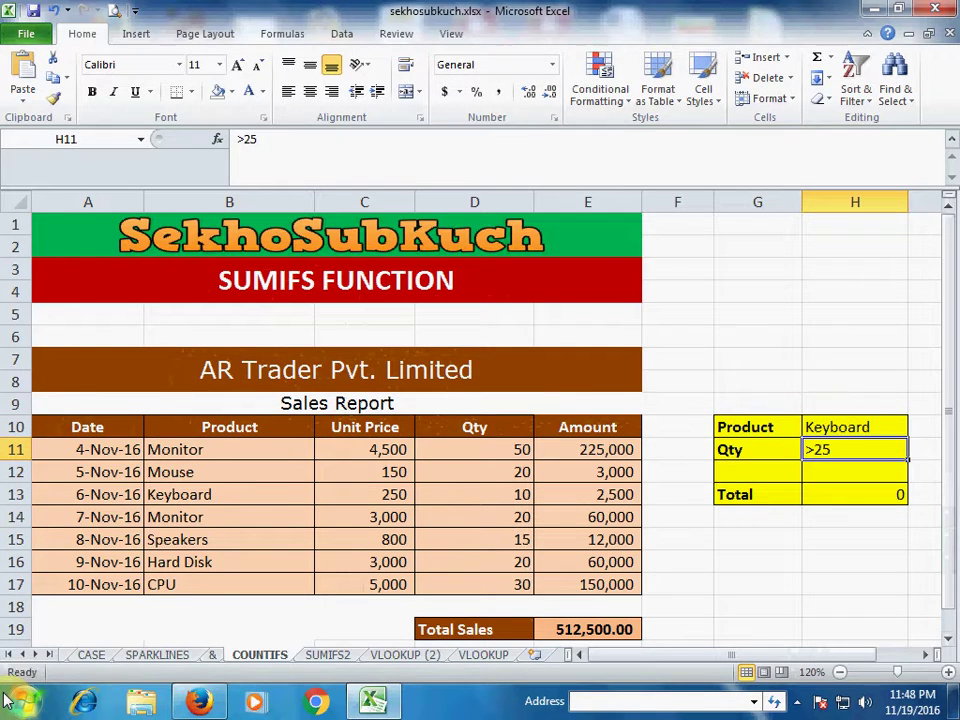
pyautogui.click(842, 427)
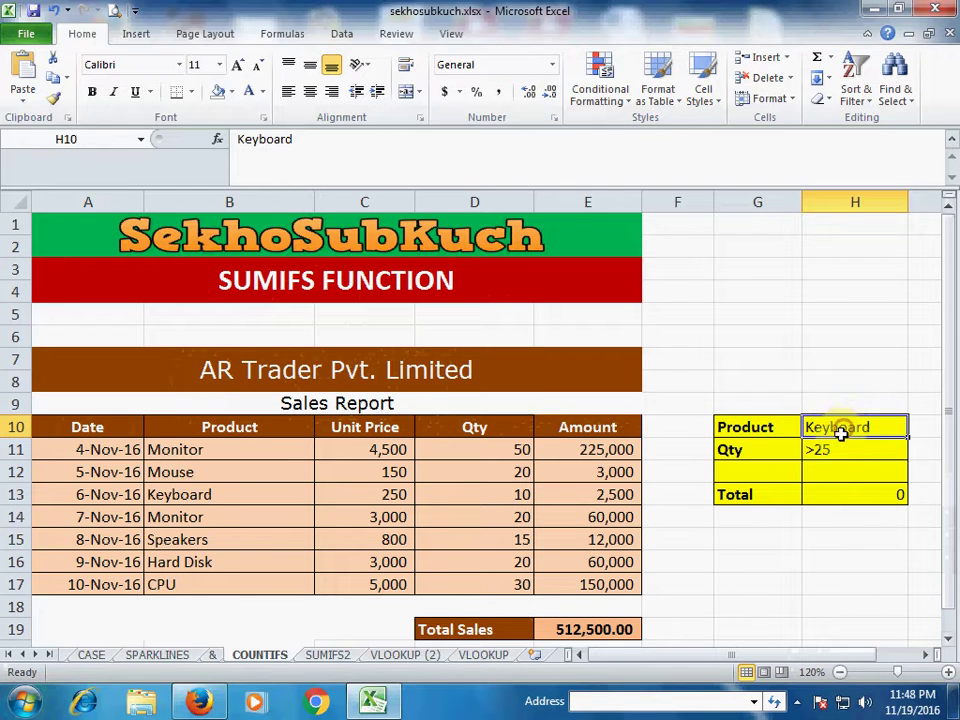
pyautogui.click(830, 453)
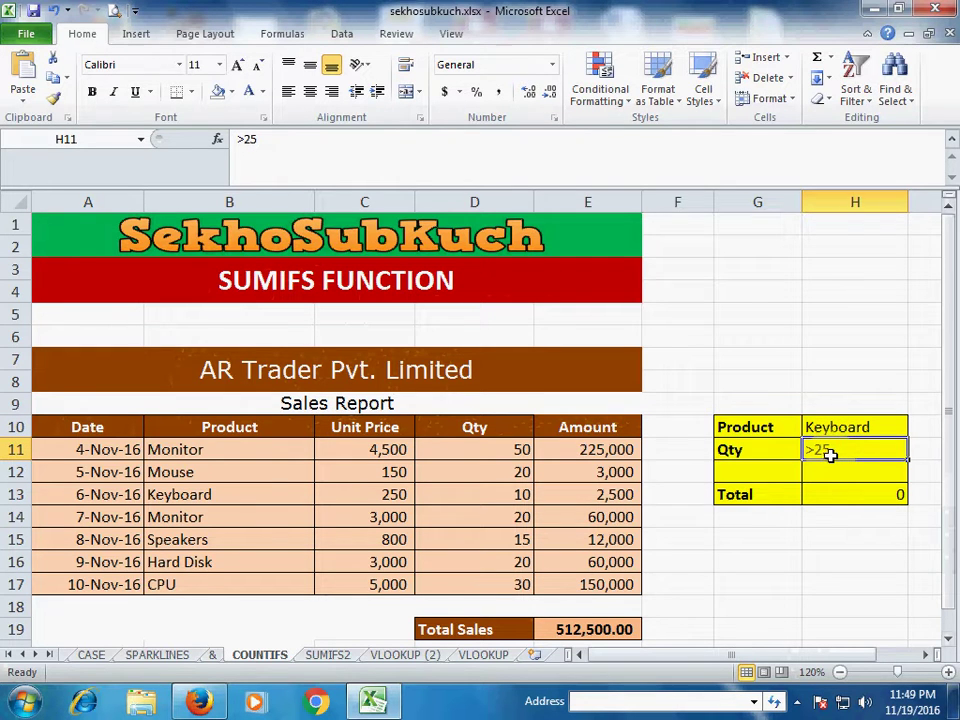
# Raise the Keyboard sale's Qty to 30 and confirm Amount 7,500 and Total 7500
pyautogui.click(250, 497)
pyautogui.click(492, 495)
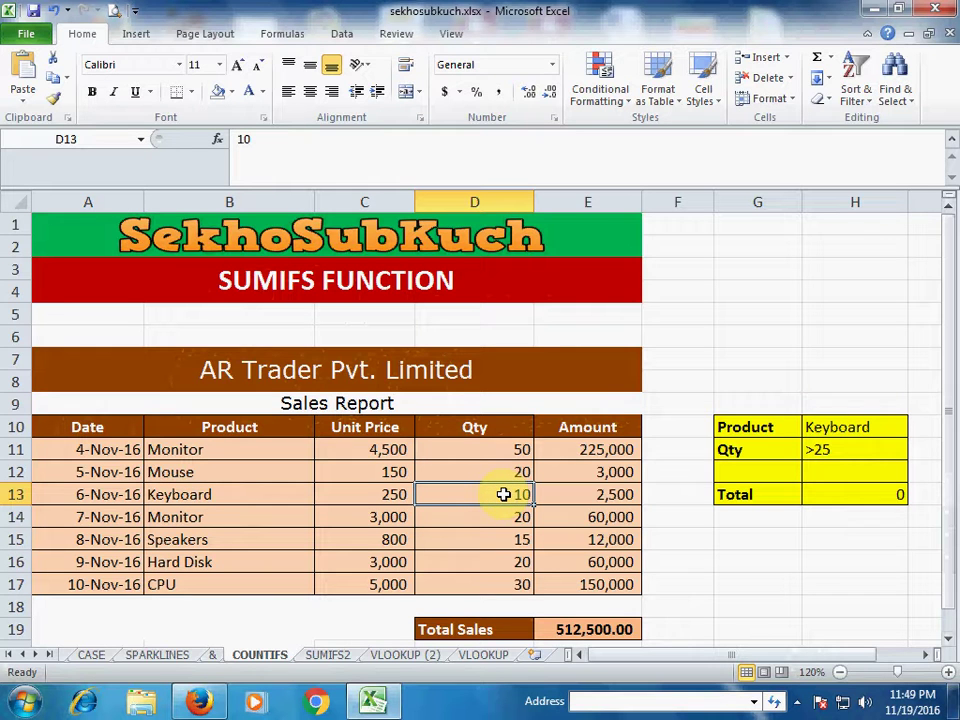
pyautogui.write('3')
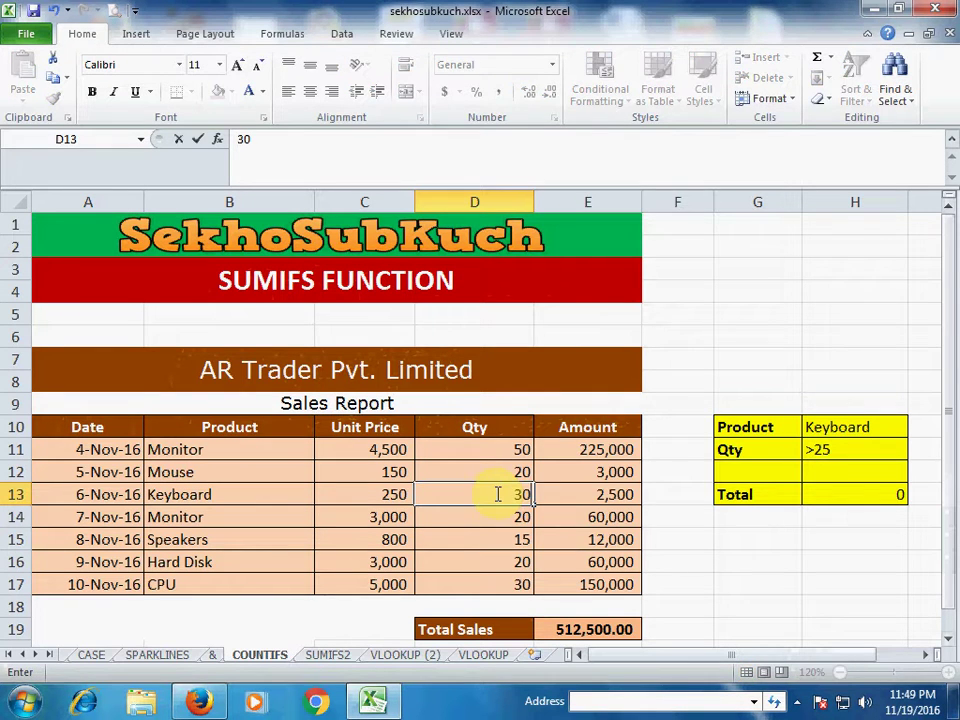
pyautogui.press('Return')
pyautogui.click(625, 497)
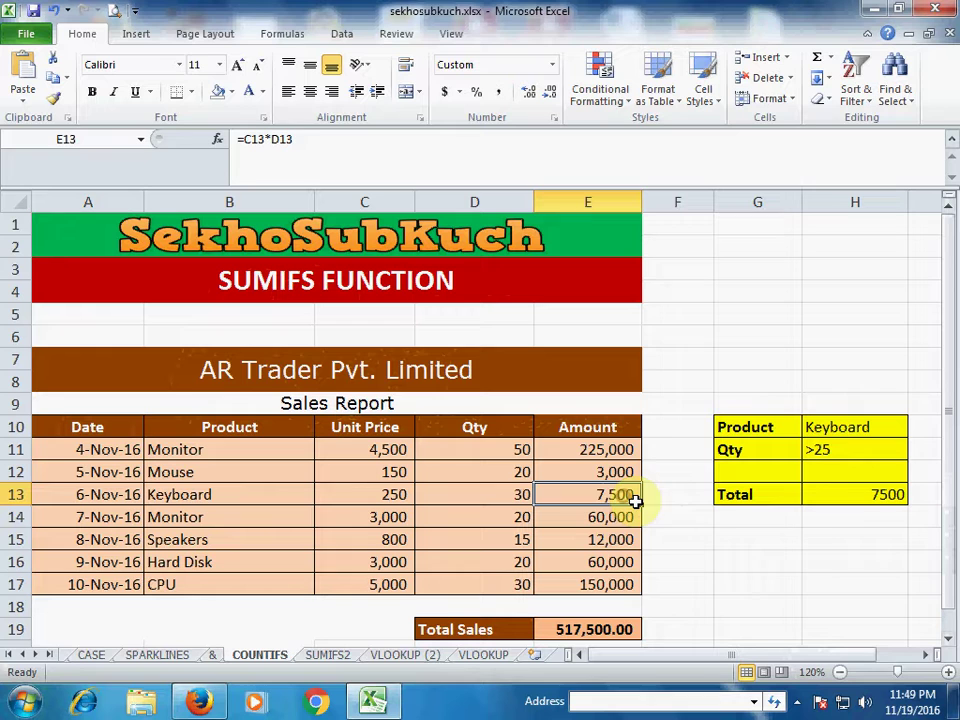
pyautogui.click(858, 492)
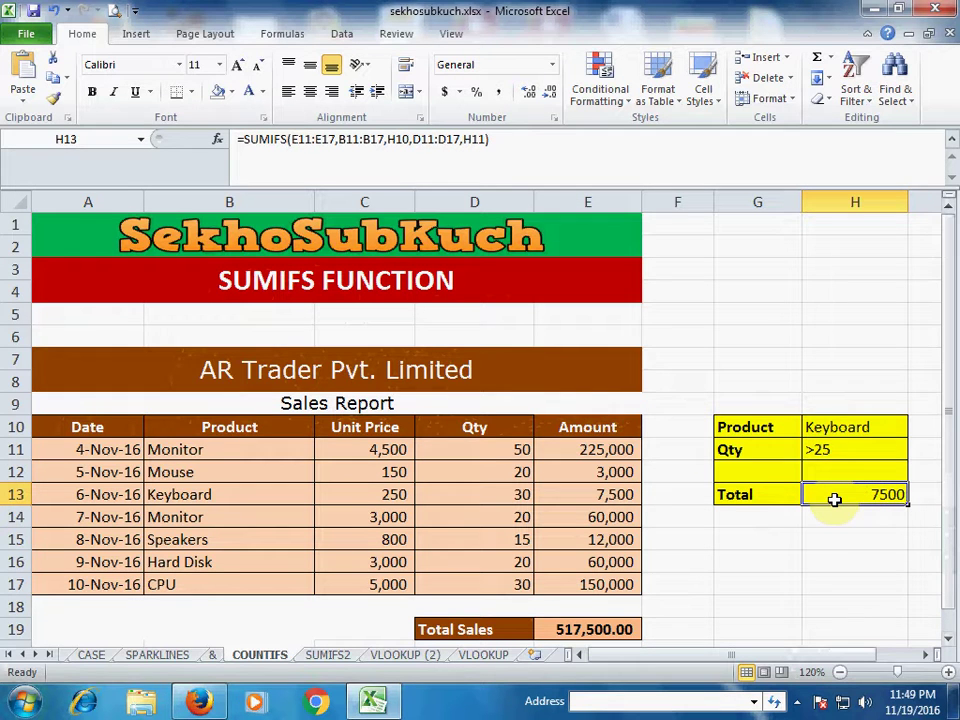